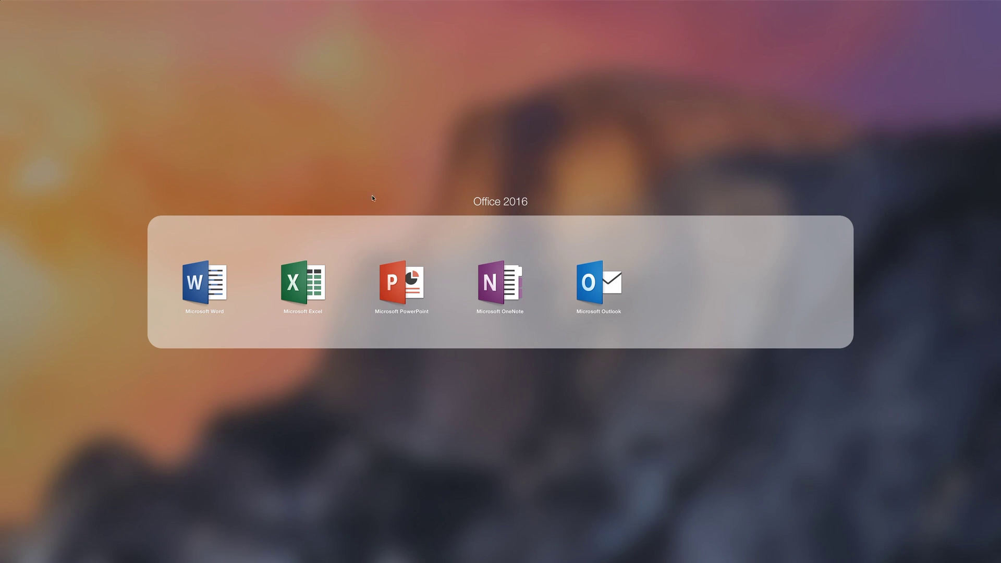
Step: Launch Word, create a blank document, and type 'This is a test document.'
left_click(221, 280)
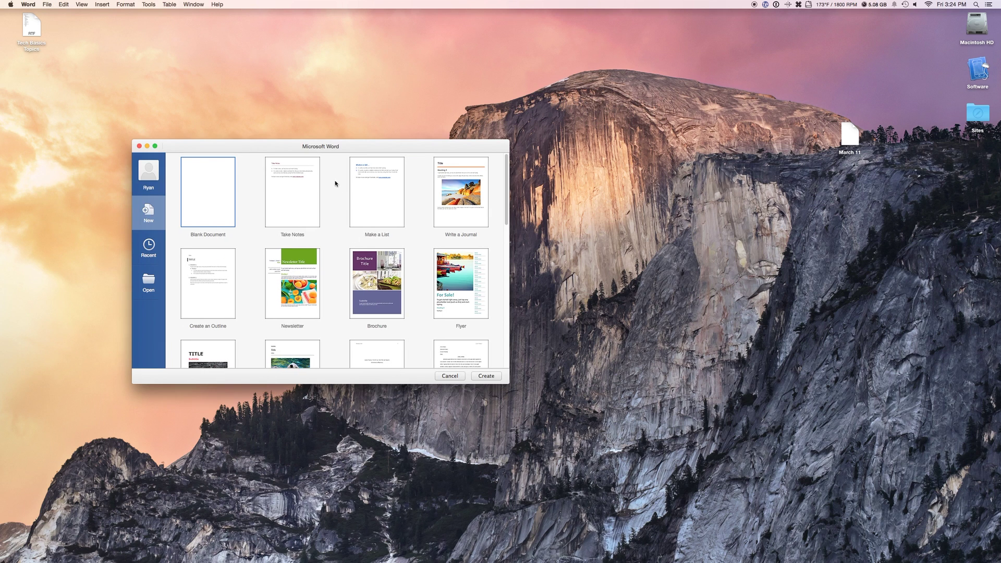
left_click_drag(331, 147, 369, 113)
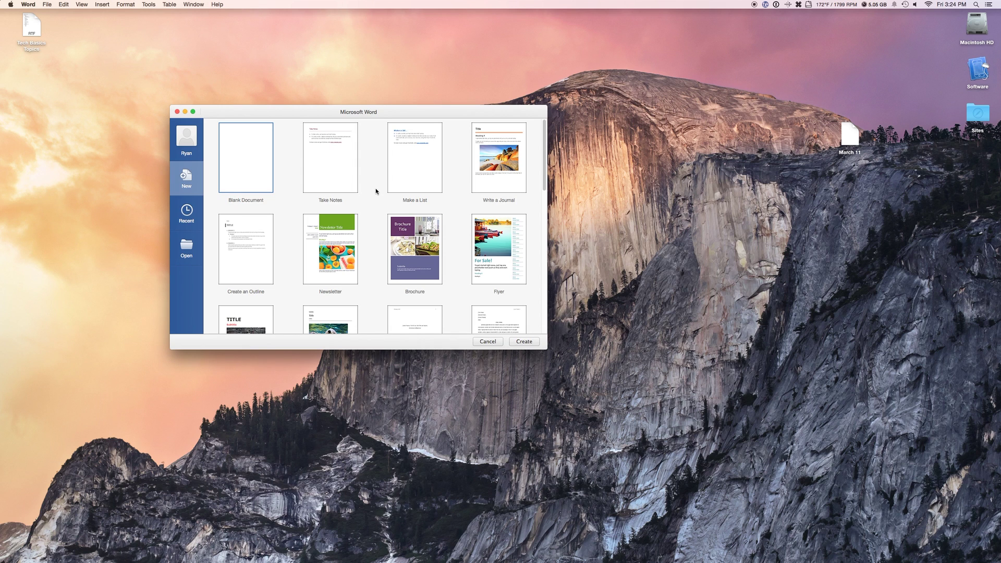
scroll(376, 205, "down", 5)
scroll(376, 206, "up", 5)
left_click(519, 342)
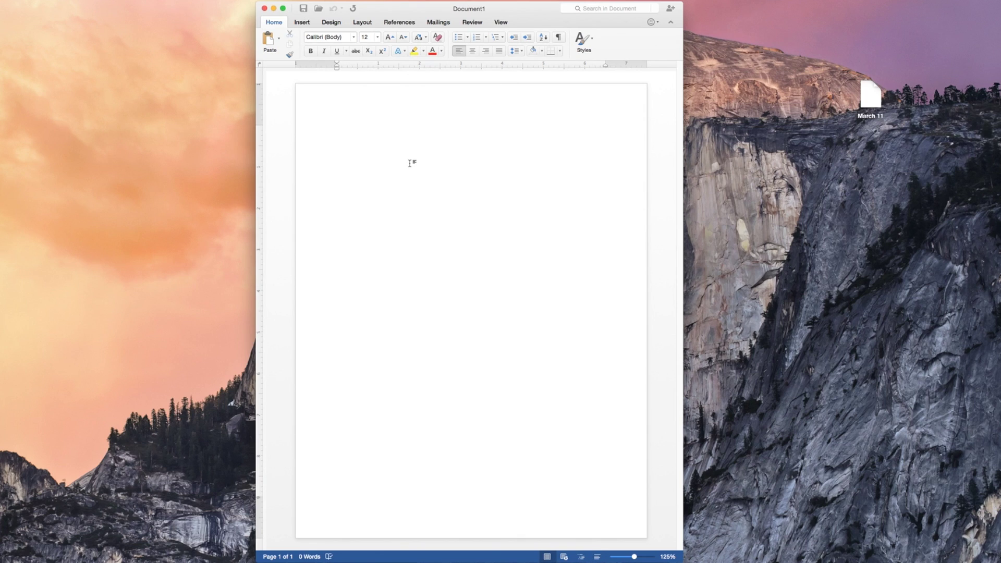
type("This is a test document.")
left_click(667, 557)
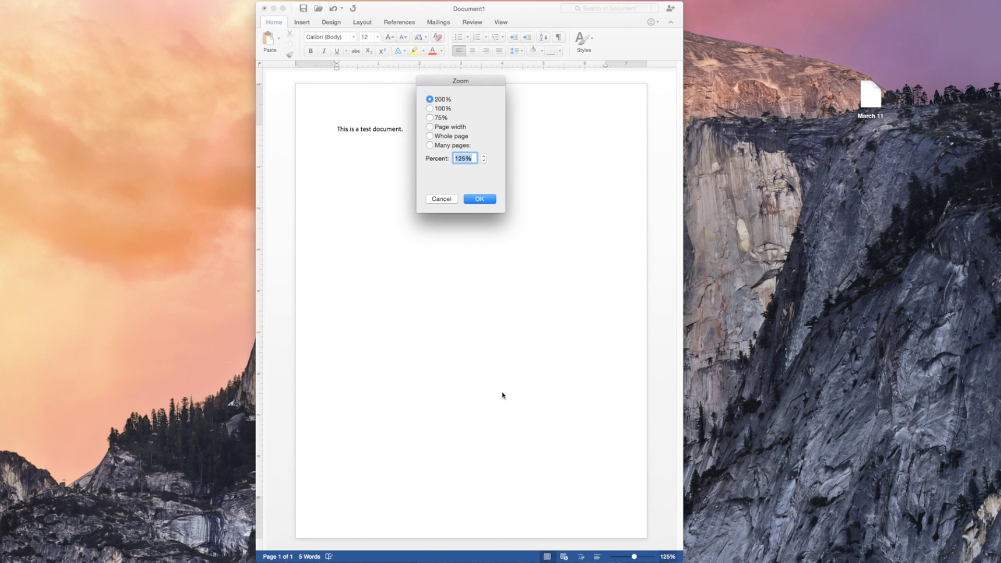
left_click(443, 202)
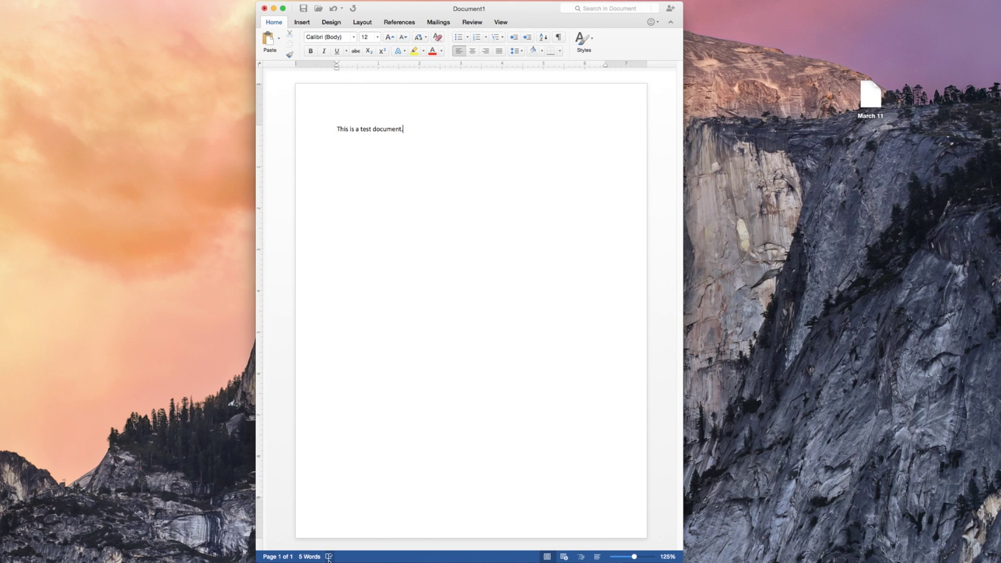
type("ffgfff")
key("BackSpace")
key("BackSpace")
key("BackSpace")
key("BackSpace")
key("BackSpace")
key("BackSpace")
key("BackSpace")
Step: Browse the paste options and the Insert, Design and Home ribbon tabs
left_click(279, 38)
left_click(303, 24)
left_click(336, 23)
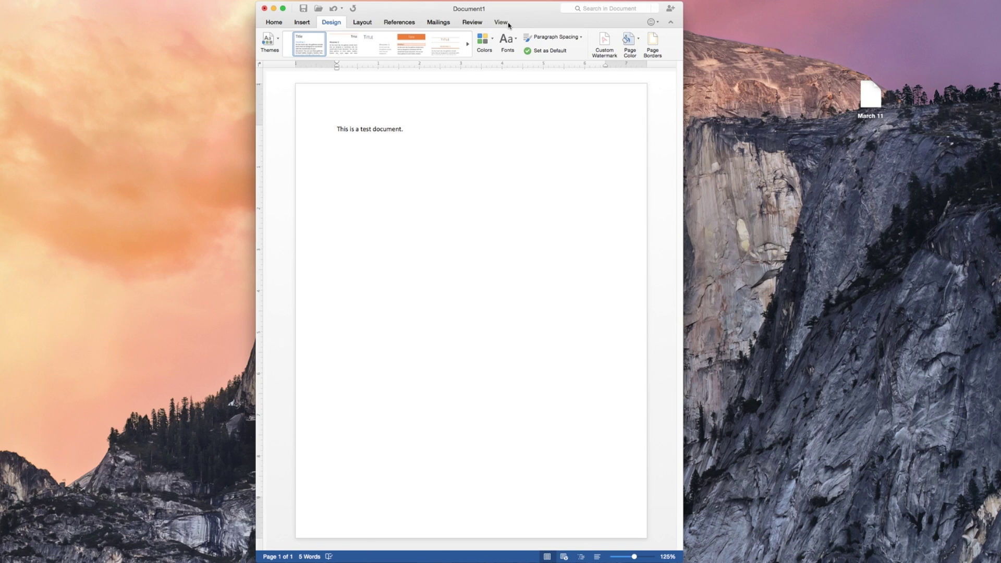
left_click(274, 22)
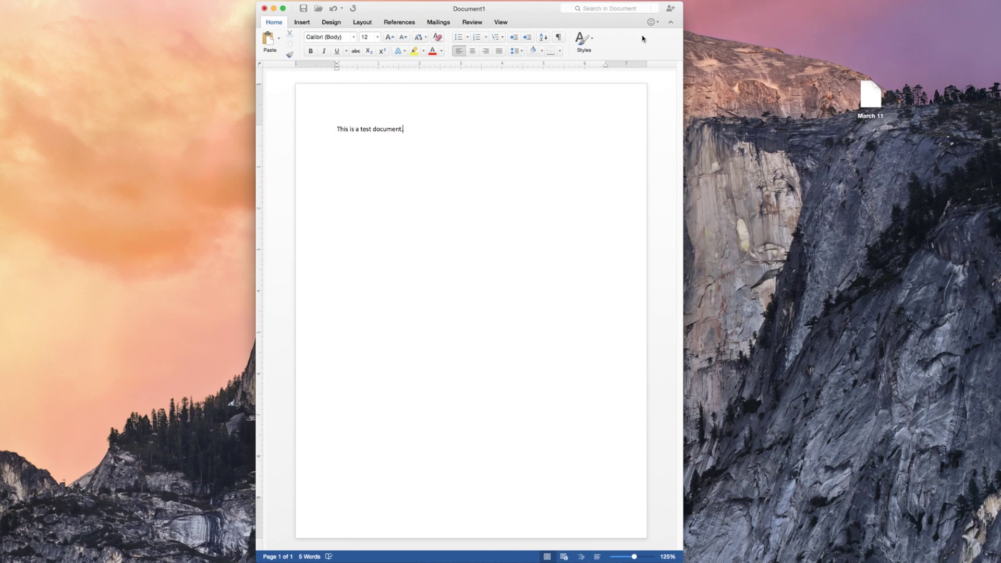
Step: Open and dismiss the feedback menu, then the Share menu
left_click(652, 22)
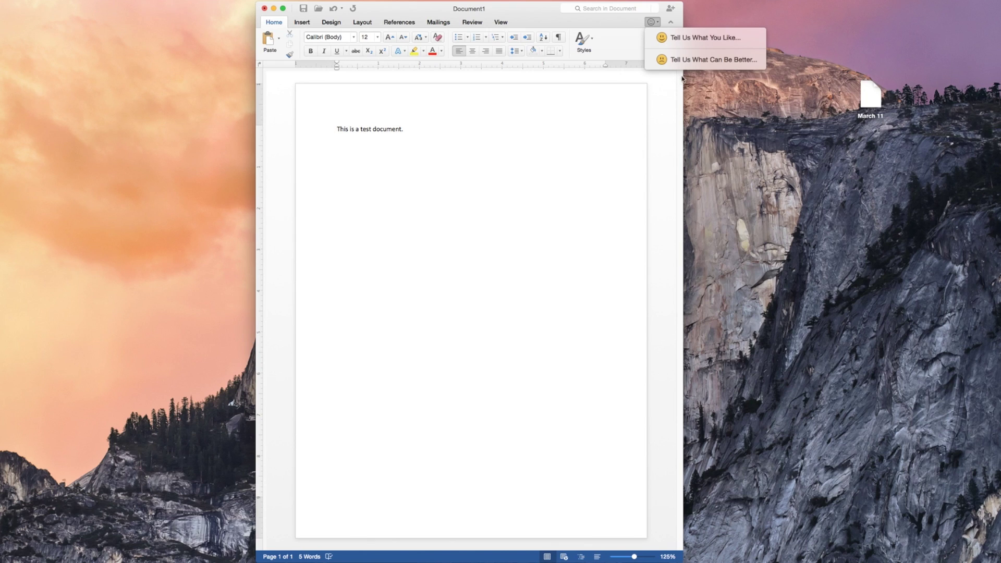
left_click(663, 102)
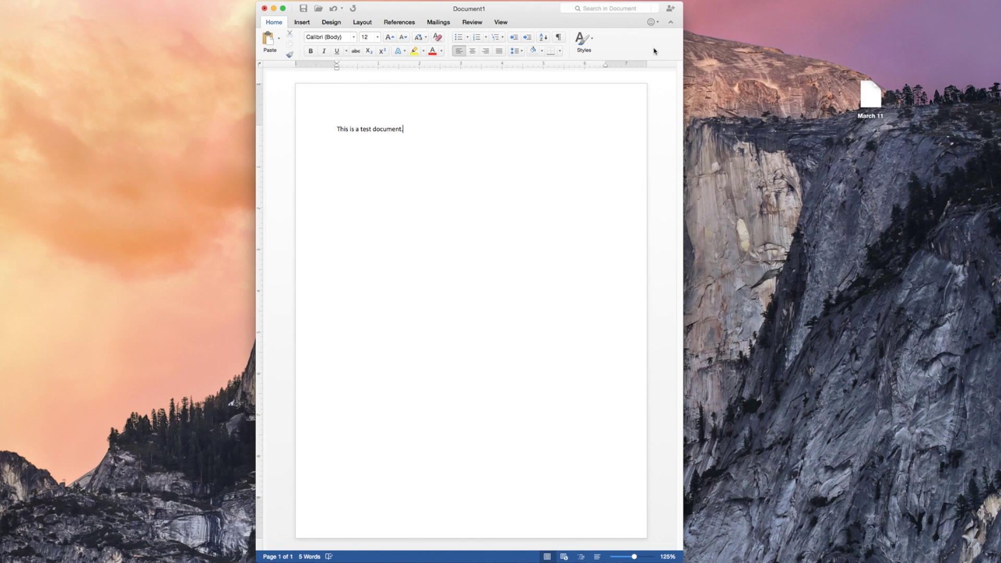
left_click(670, 9)
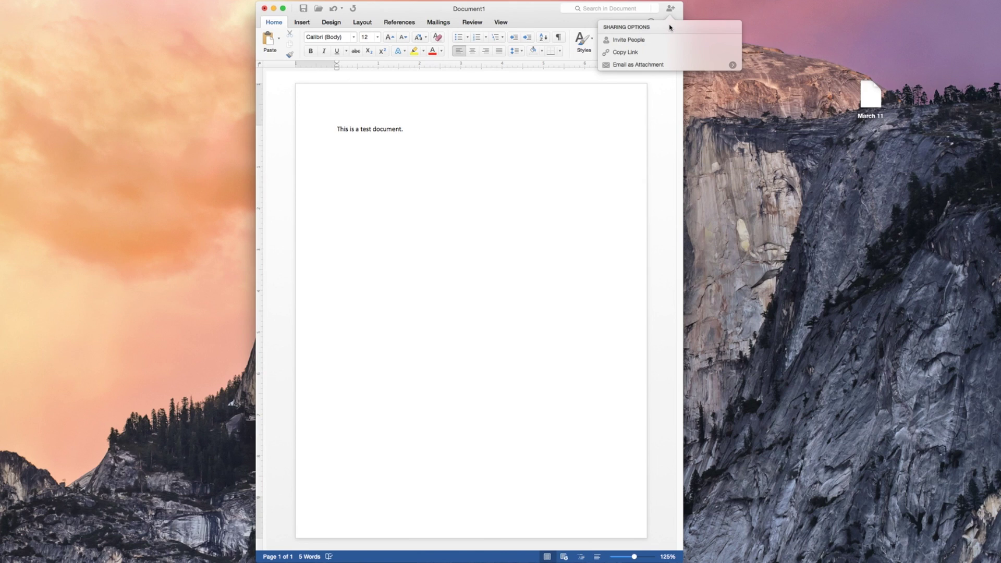
left_click(657, 116)
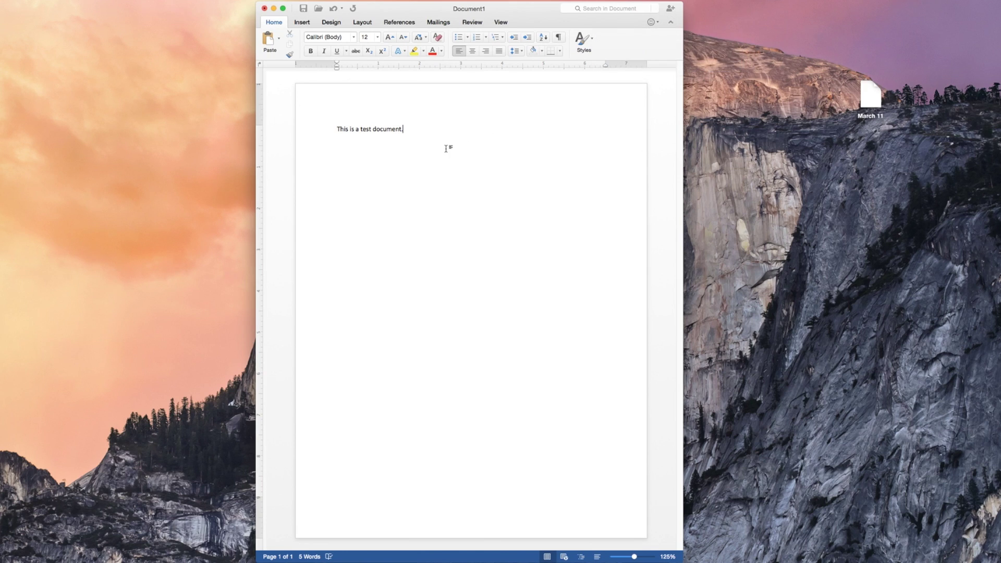
Step: Close Document1 without saving and start a blank Excel workbook
key("super+w")
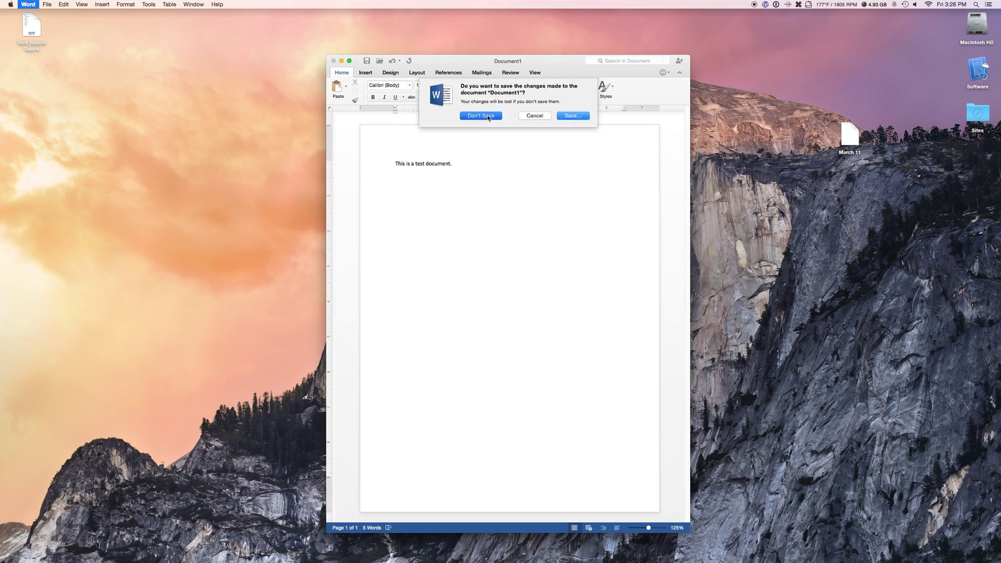
left_click(437, 74)
key("F4")
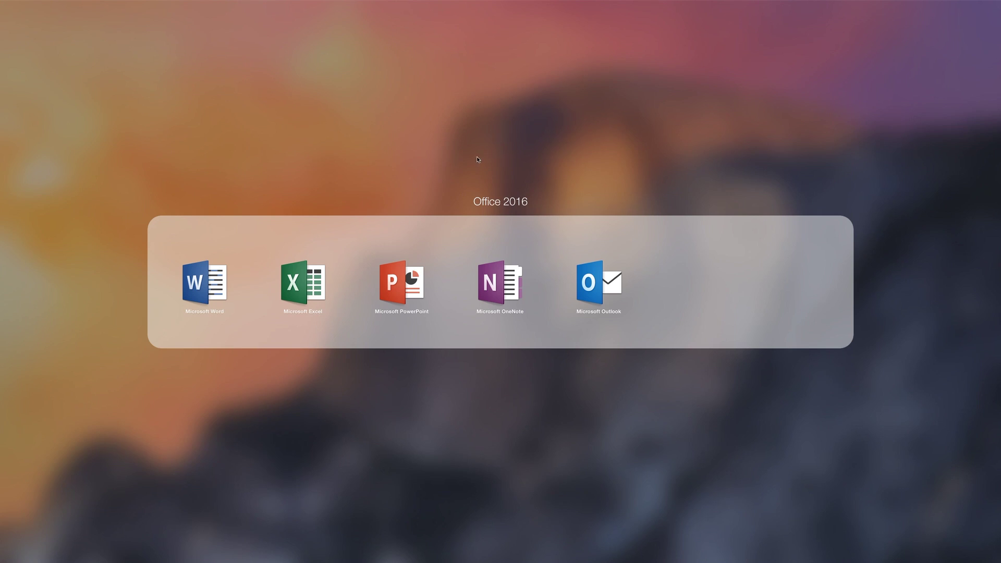
left_click(303, 288)
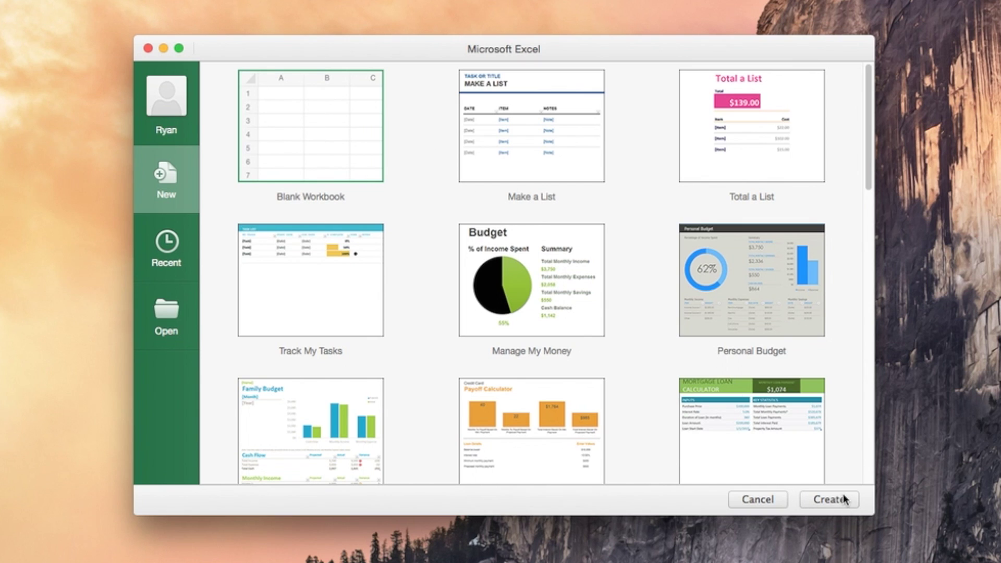
left_click(829, 499)
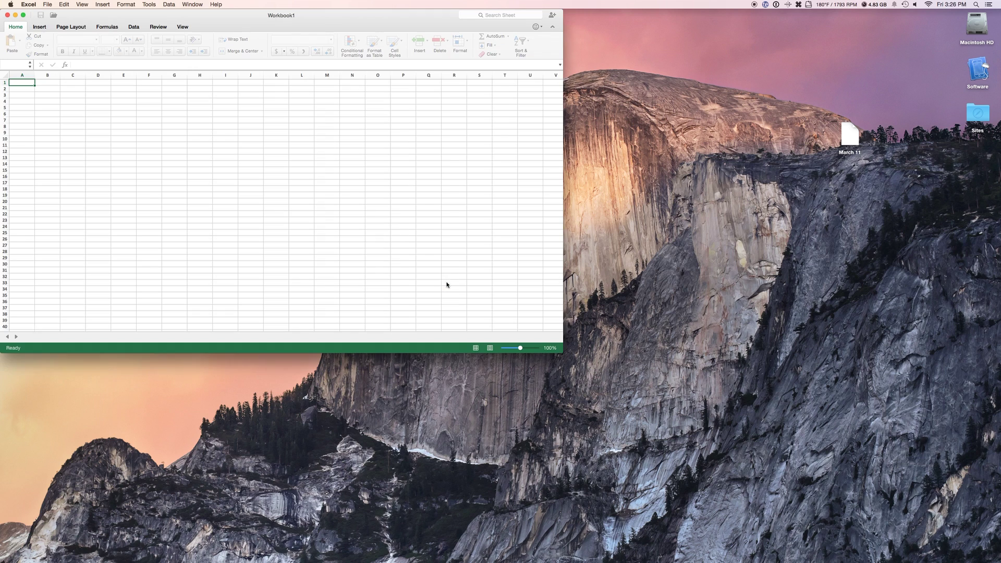
left_click_drag(269, 28, 508, 109)
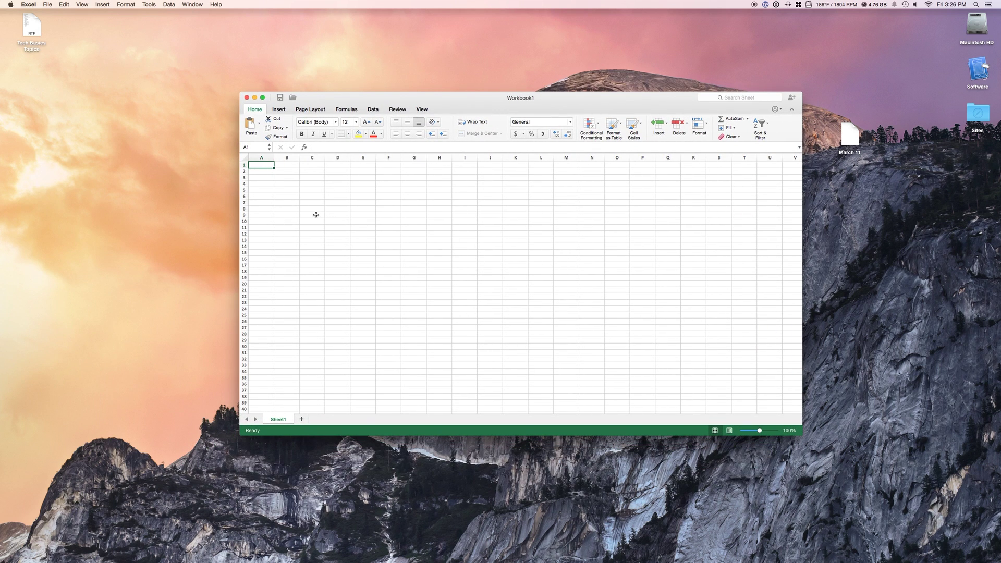
Step: Enter 1–5 and 2–10 in columns A and B, insert a scatter chart, and close
type("1\t2 2\t4 3\t6 4\t8 5\t10")
left_click_drag(265, 165, 287, 190)
left_click(279, 110)
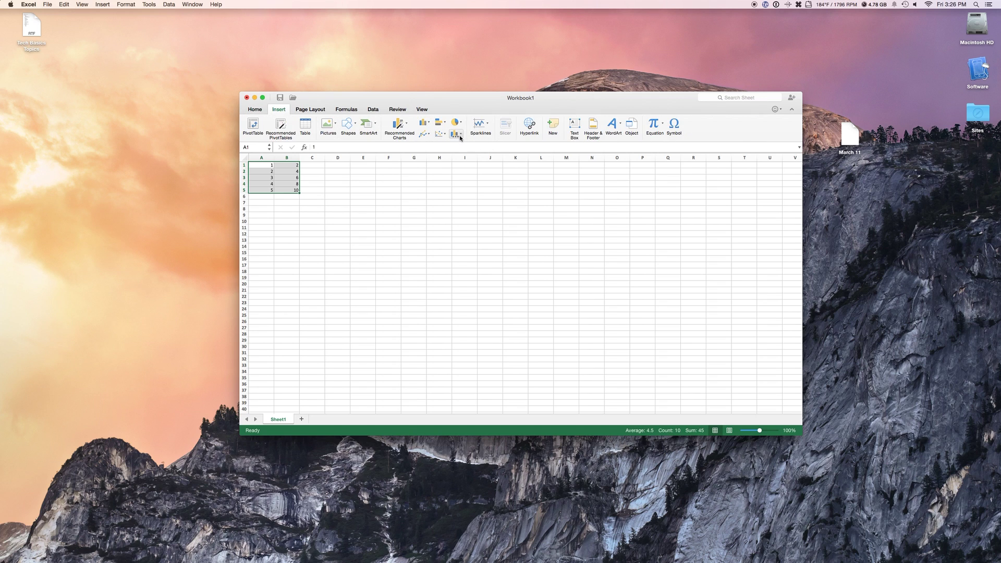
left_click(444, 137)
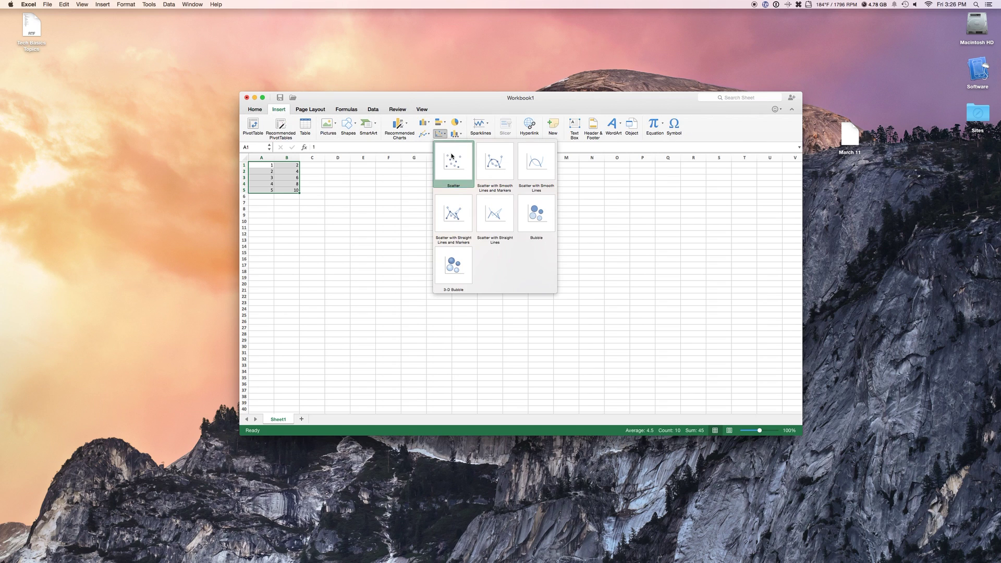
left_click(453, 156)
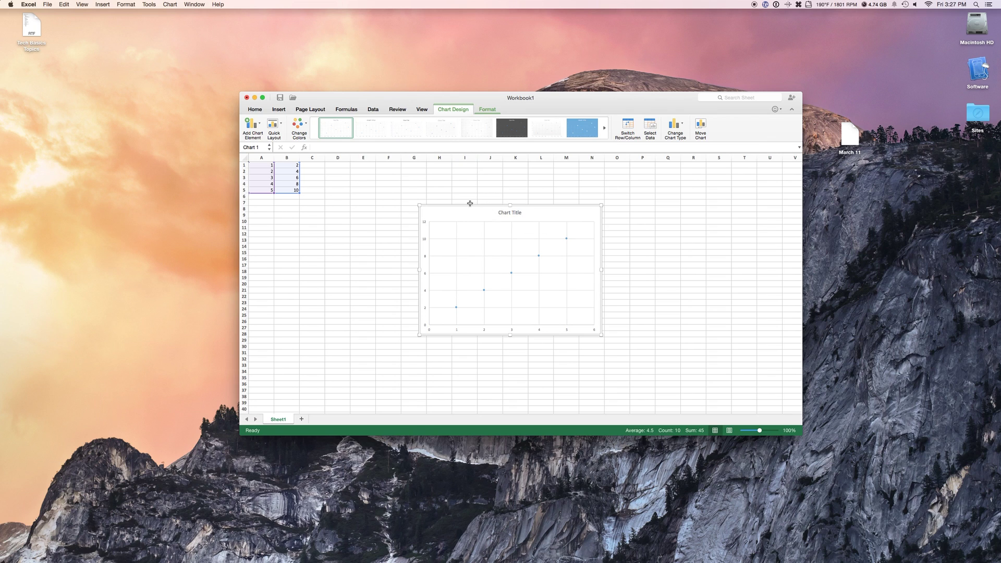
key("super+w")
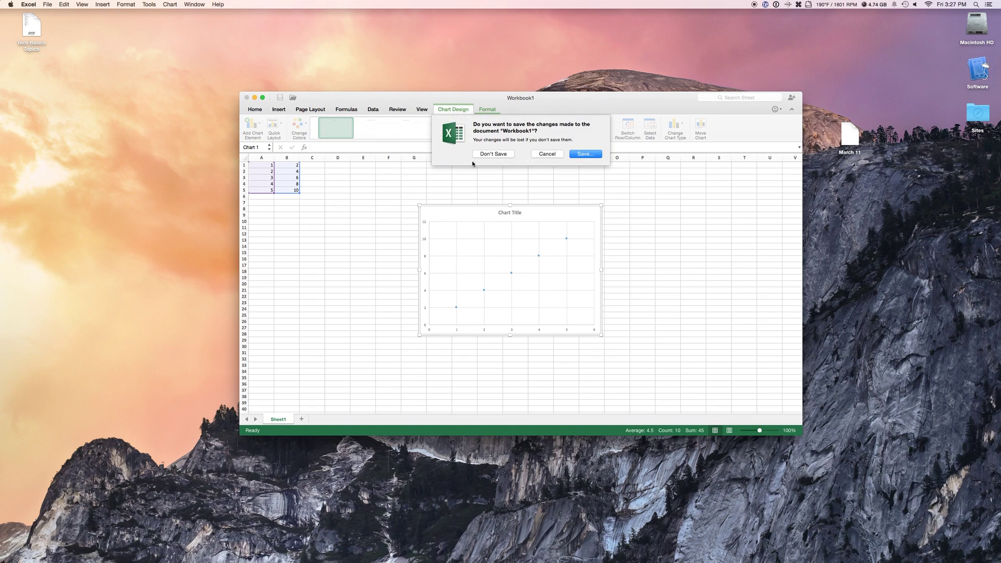
Step: Discard Workbook1, create a blank PowerPoint presentation, and collapse then restore the ribbon
left_click(488, 155)
key("F4")
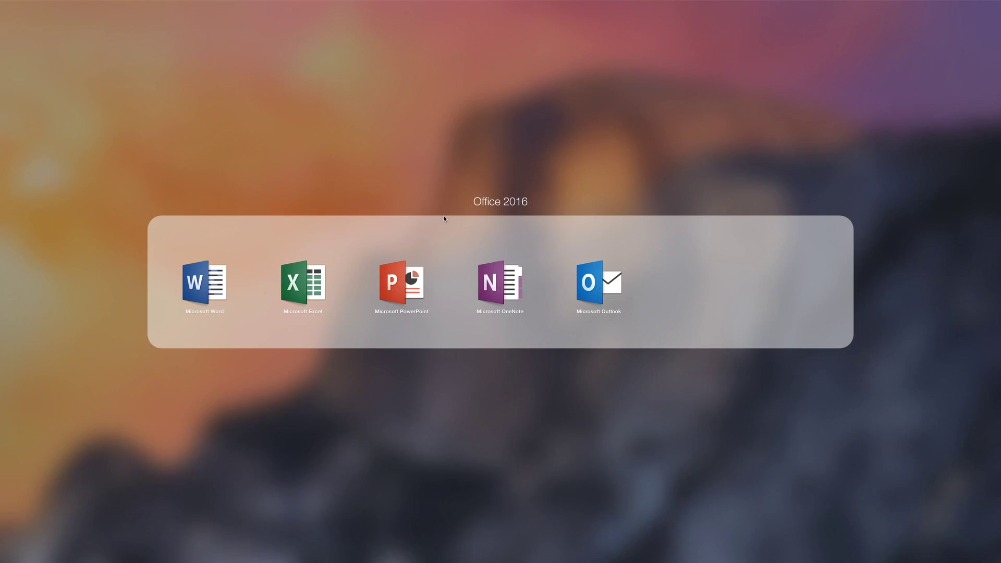
left_click(406, 264)
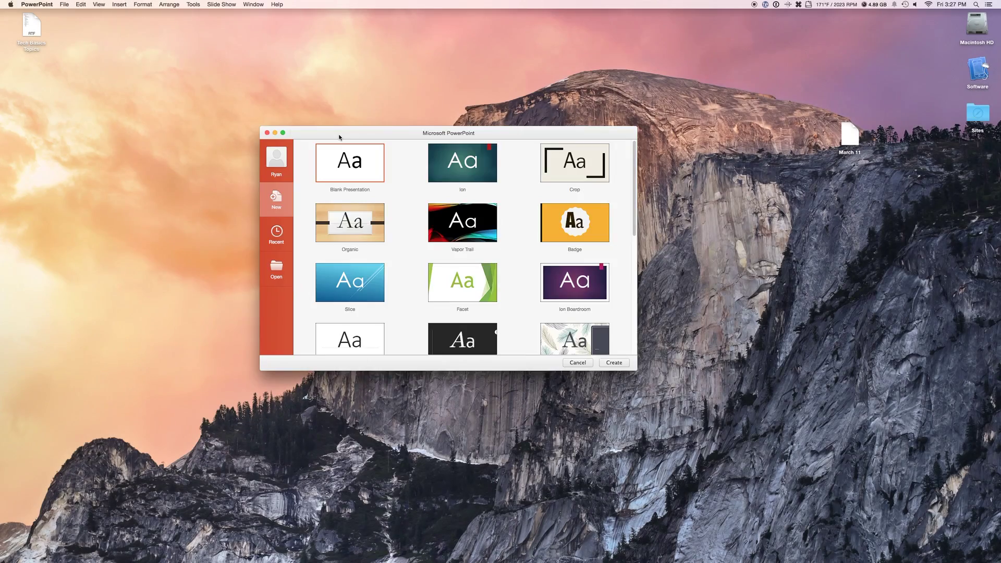
scroll(384, 223, "down", 2)
scroll(396, 232, "up", 2)
left_click(610, 363)
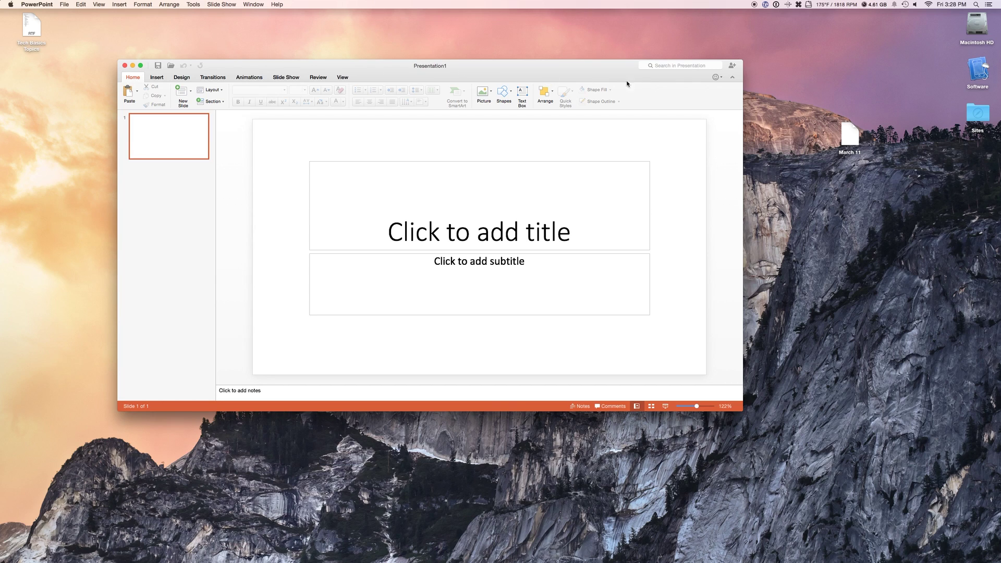
left_click(733, 77)
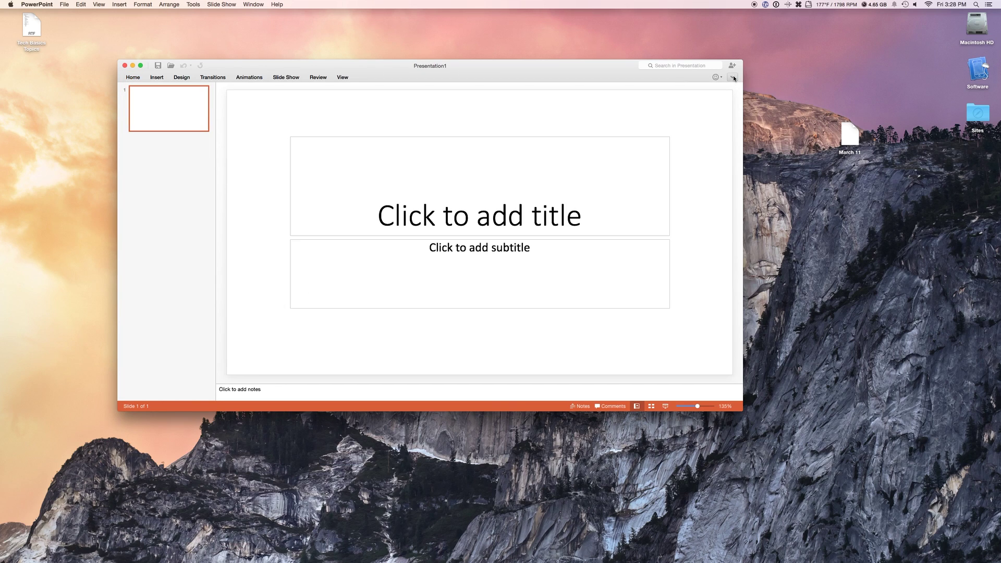
left_click(733, 77)
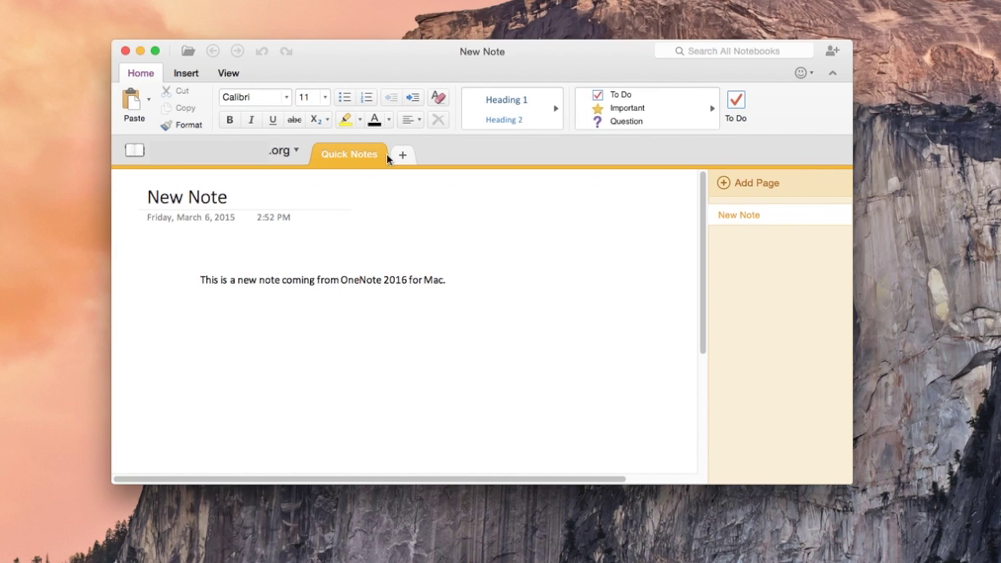
Step: Add New Section 1 to the OneNote notebook, then permanently delete it
left_click(402, 155)
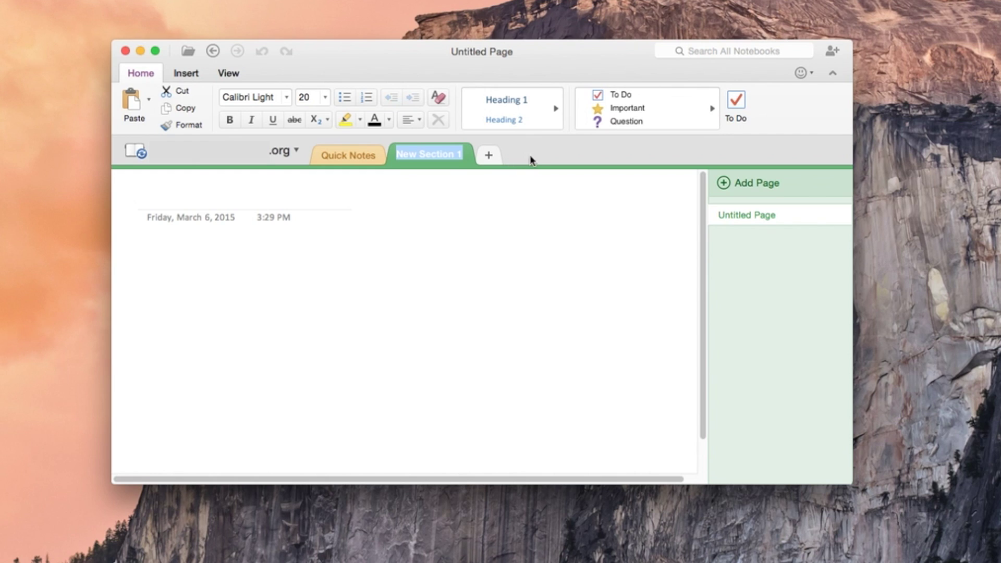
key("Return")
right_click(437, 159)
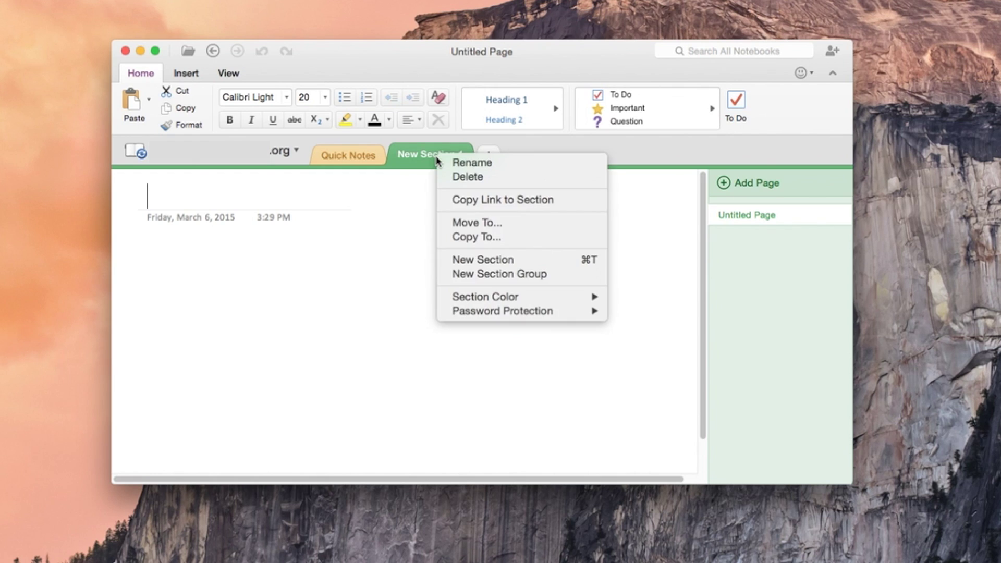
left_click(458, 174)
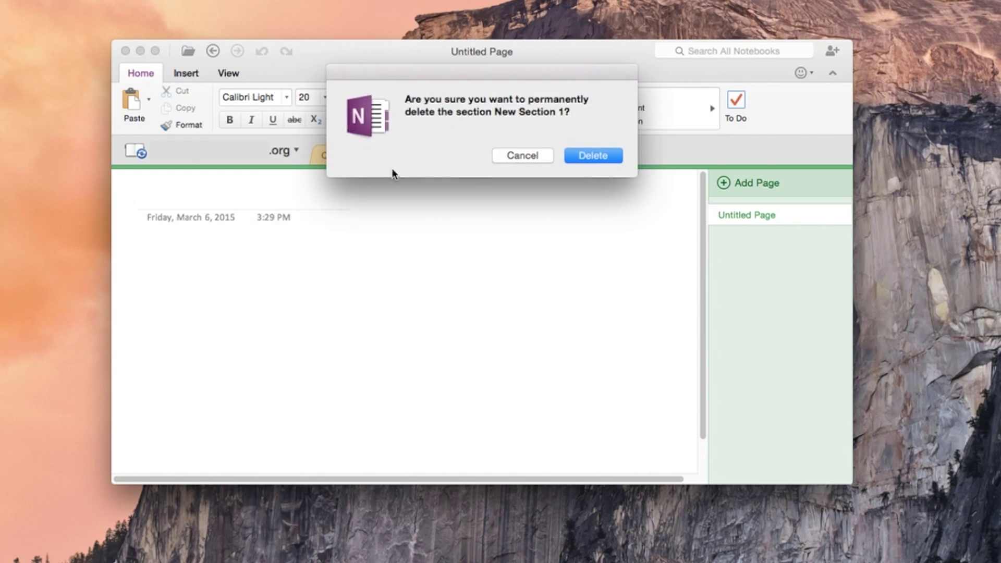
left_click(596, 157)
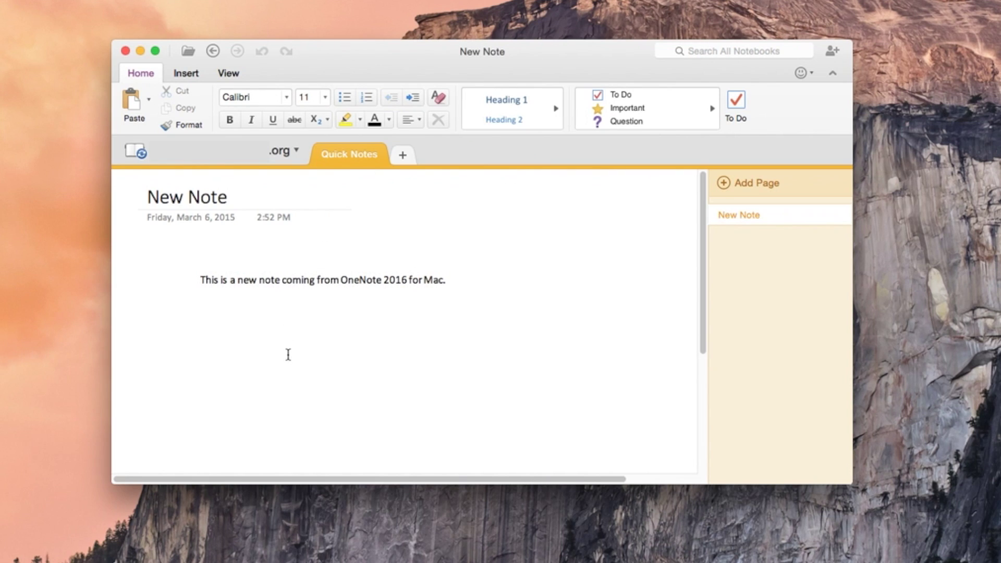
Step: Write the note 'Here is a note!' on the page
left_click(460, 354)
type("Here is a note.")
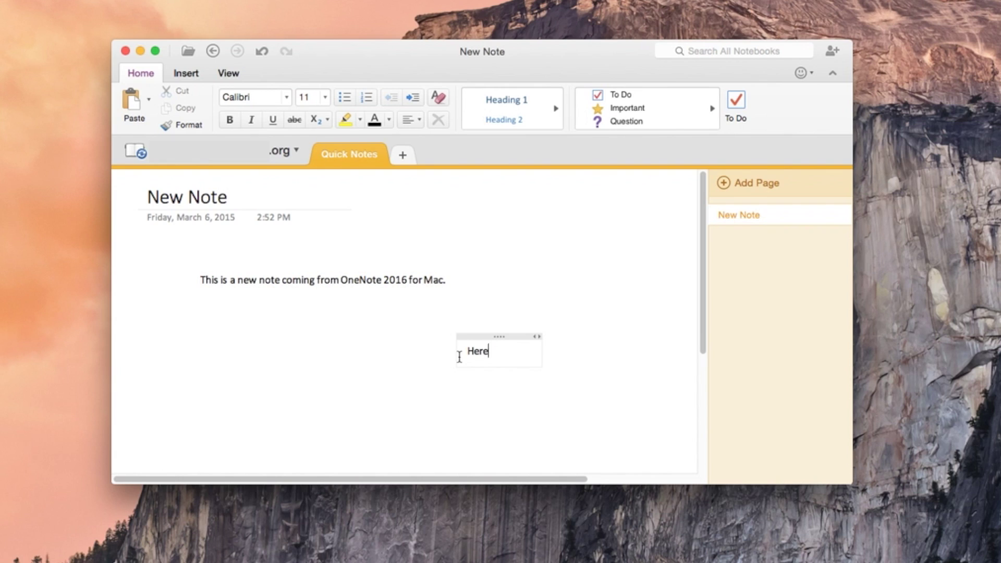
key("BackSpace")
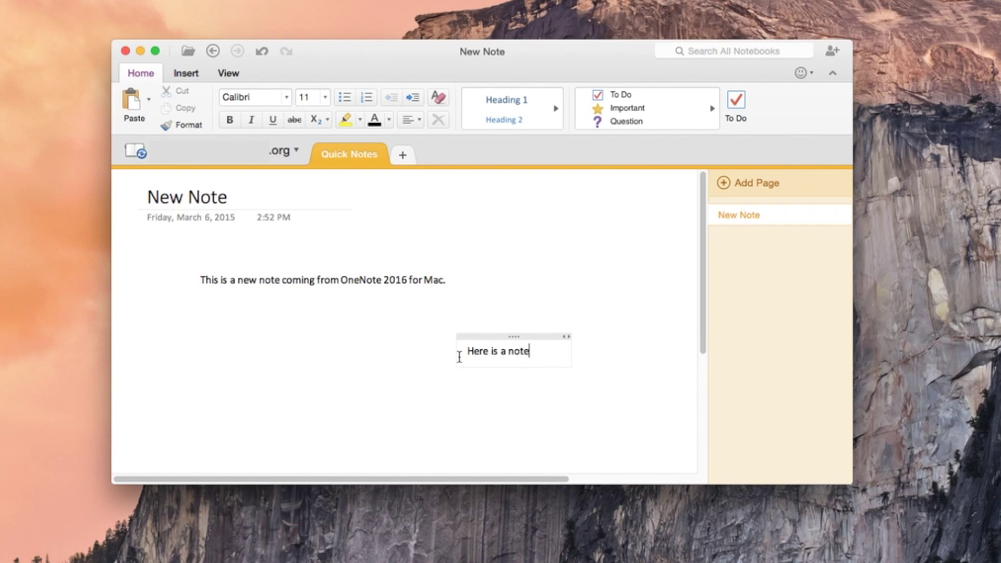
type("!")
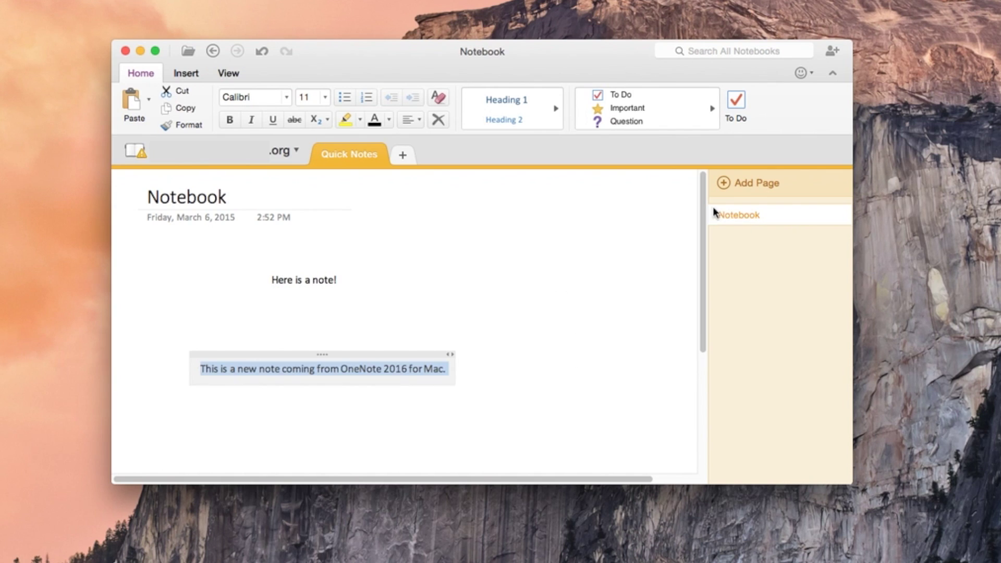
Step: Page forward and back through the Tags gallery
scroll(619, 327, "down", 2)
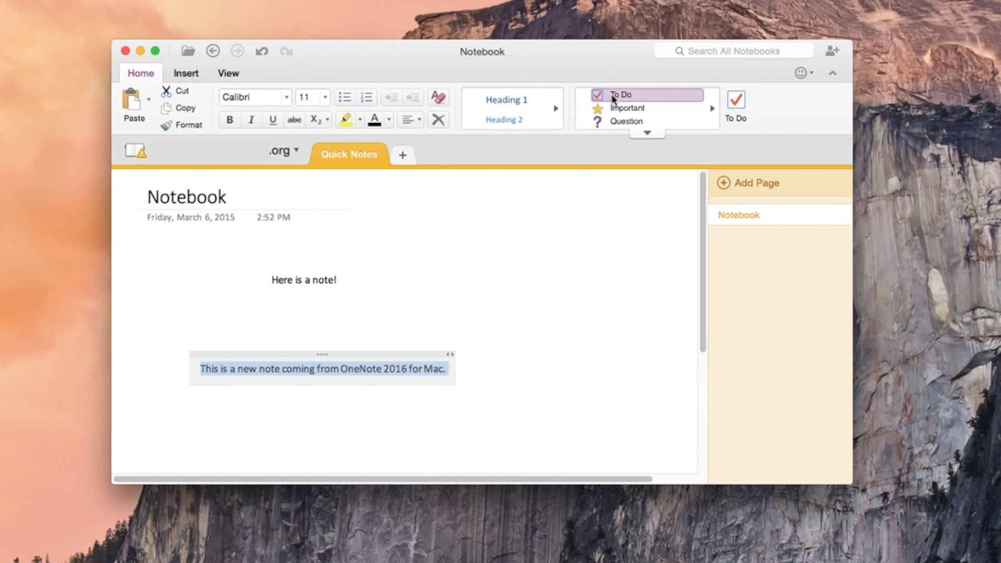
left_click(711, 109)
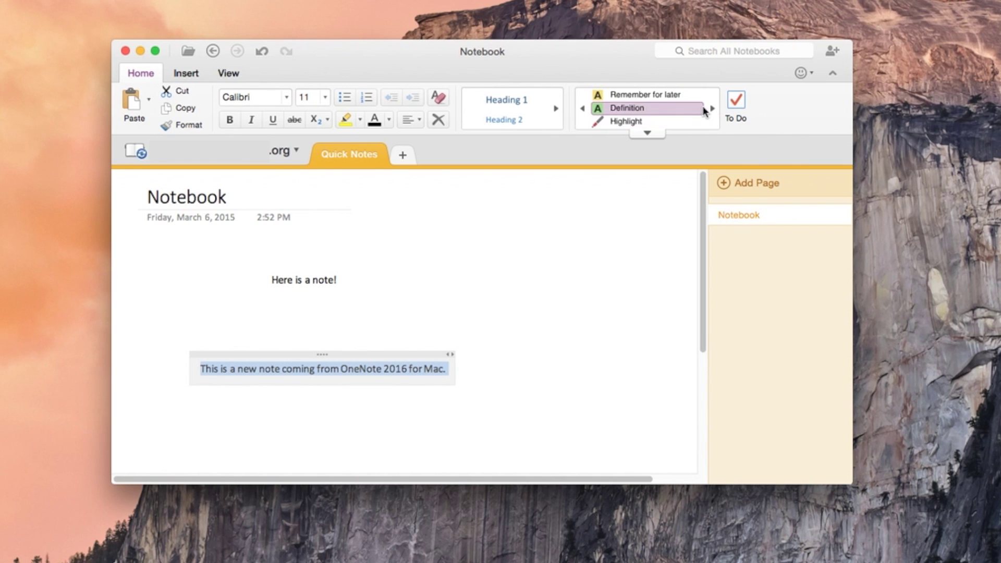
left_click(584, 108)
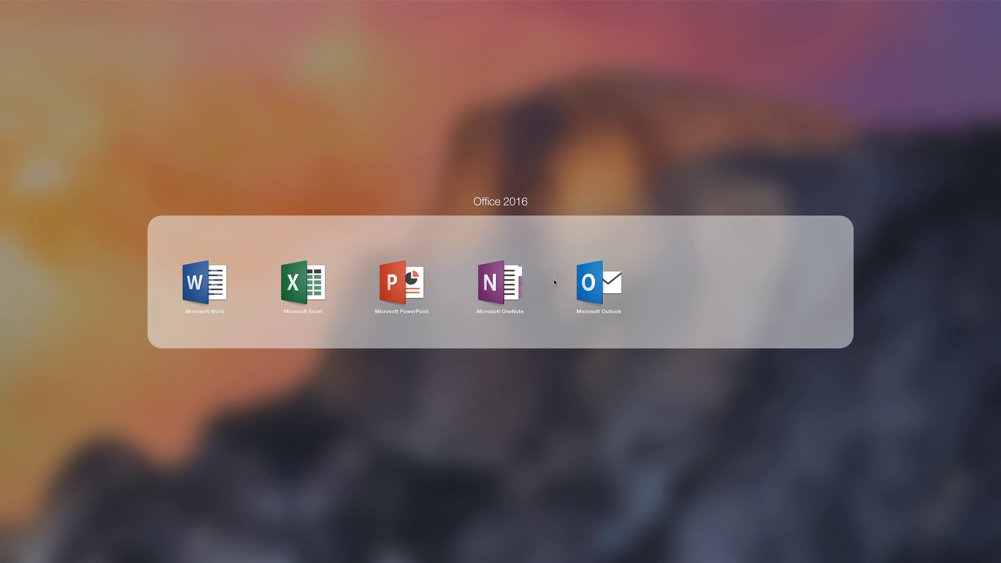
Step: Open Outlook's empty Inbox, center its window, and view the Organize, Tools and Home tabs
left_click(599, 280)
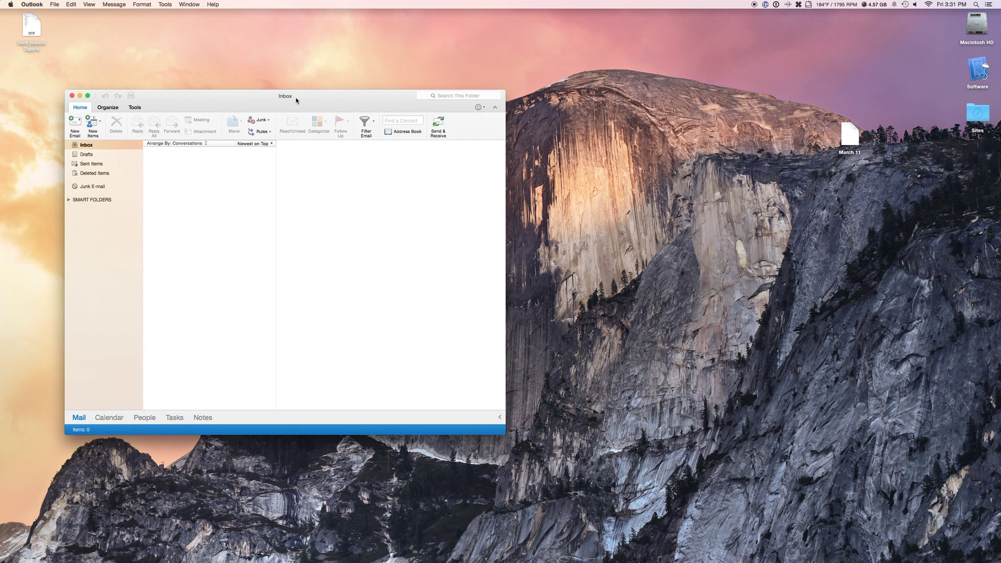
left_click_drag(242, 99, 435, 70)
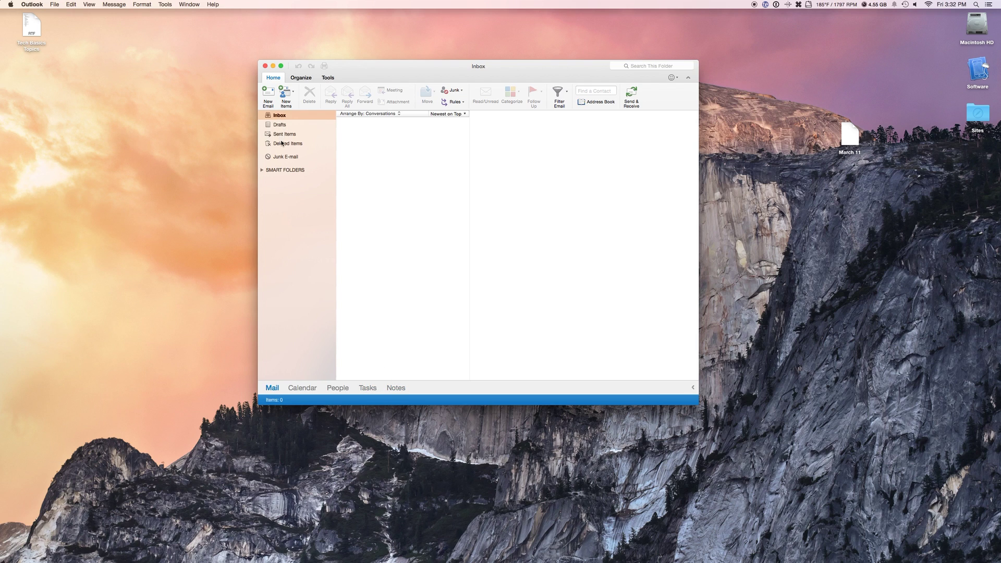
left_click(300, 78)
left_click(327, 79)
left_click(273, 78)
key("F4")
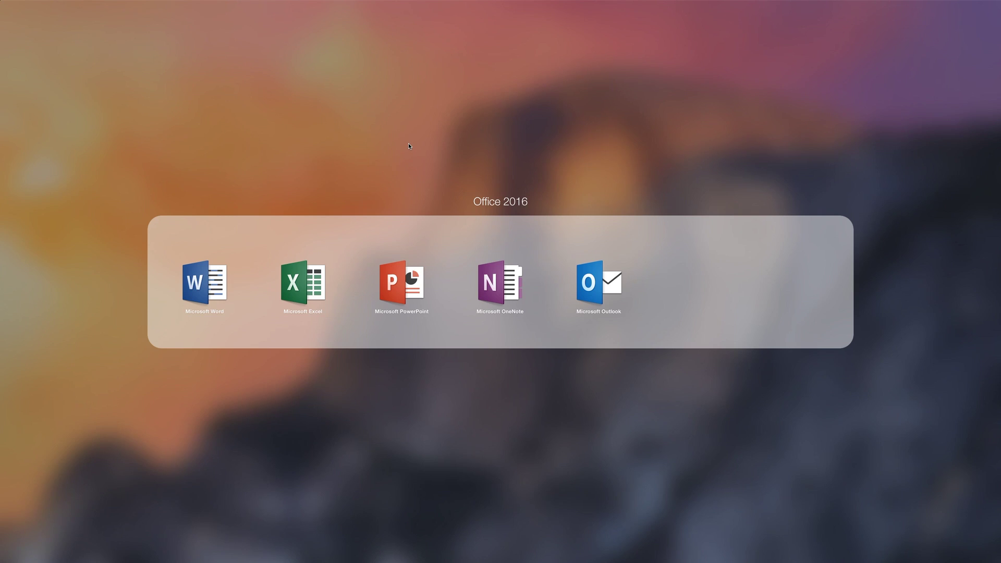